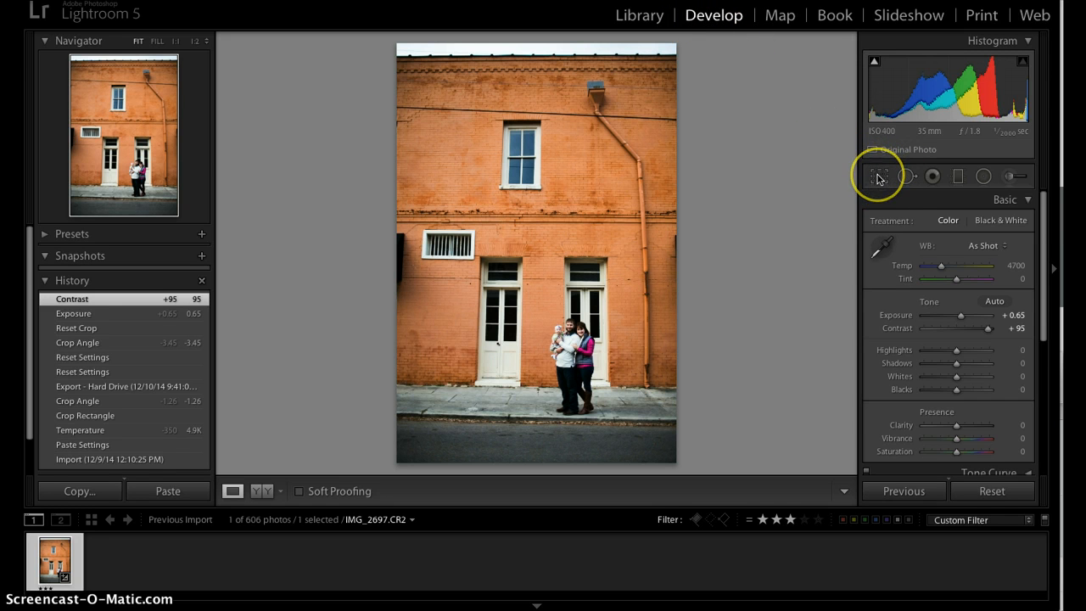
- Trim the top-left of the IMG_2697.CR2 crop slightly to remove the sky strip, then apply it
{"action": "left_click", "coordinate": [879, 177]}
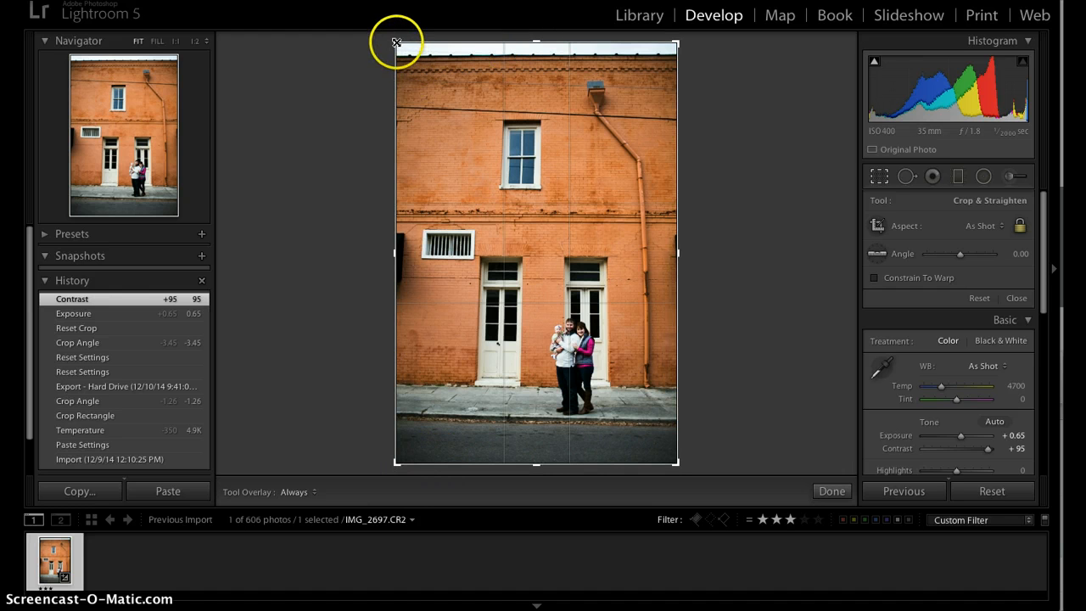
{"action": "left_click_drag", "start_coordinate": [397, 42], "coordinate": [401, 53]}
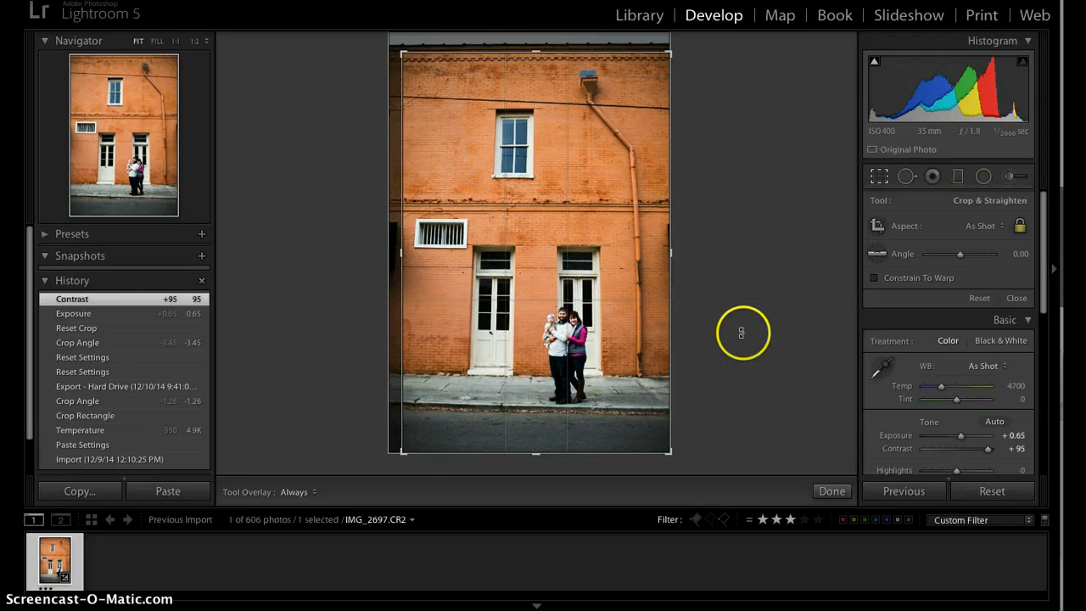
{"action": "left_click", "coordinate": [1018, 299]}
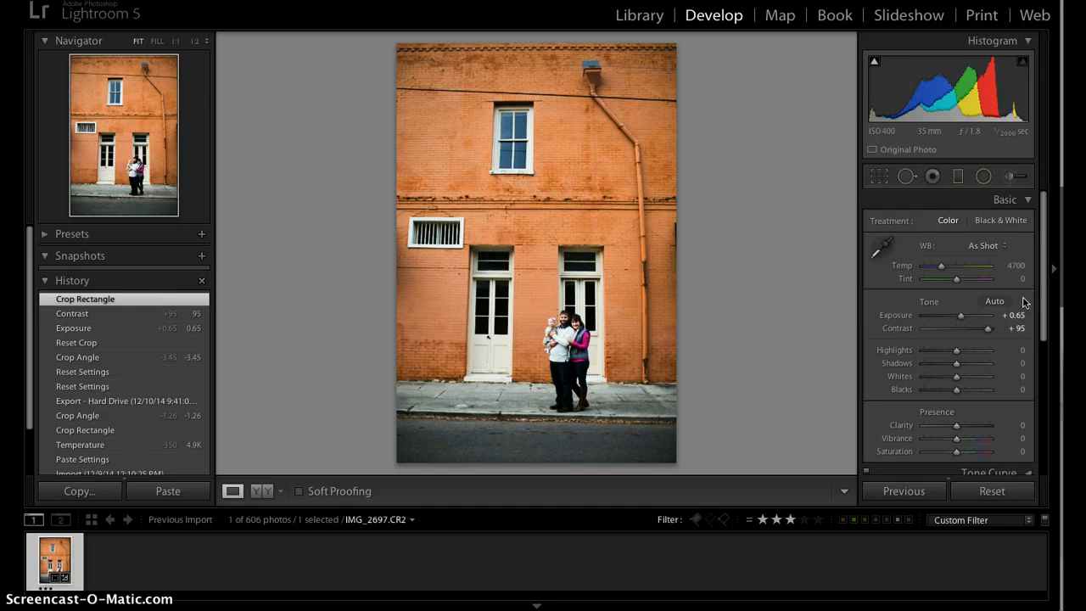
- Try an unlocked free crop, dragging the top-left corner in and back out
{"action": "left_click", "coordinate": [881, 177]}
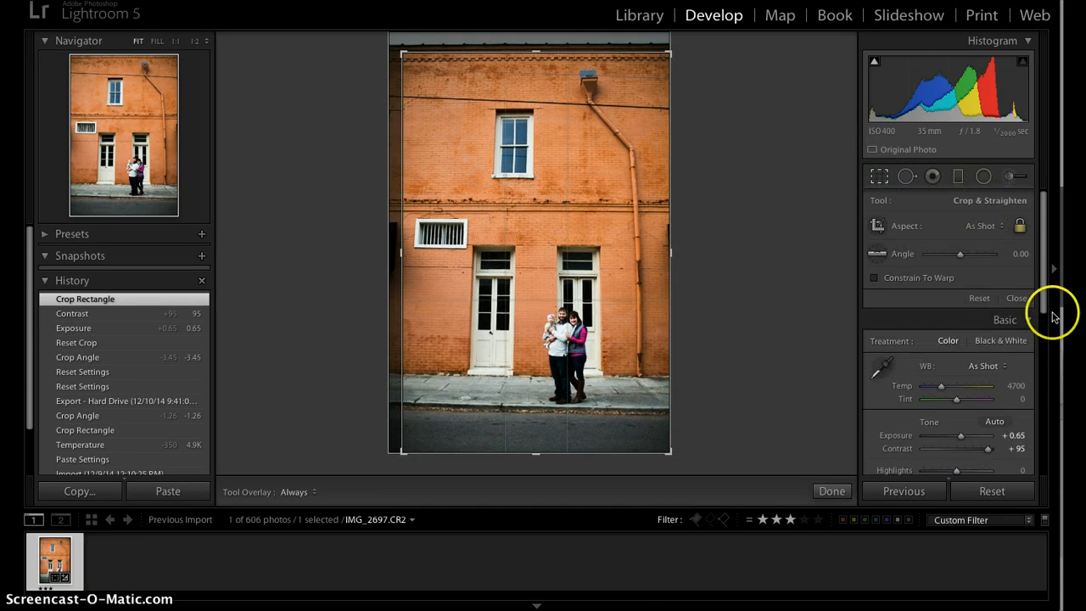
{"action": "left_click", "coordinate": [1001, 225]}
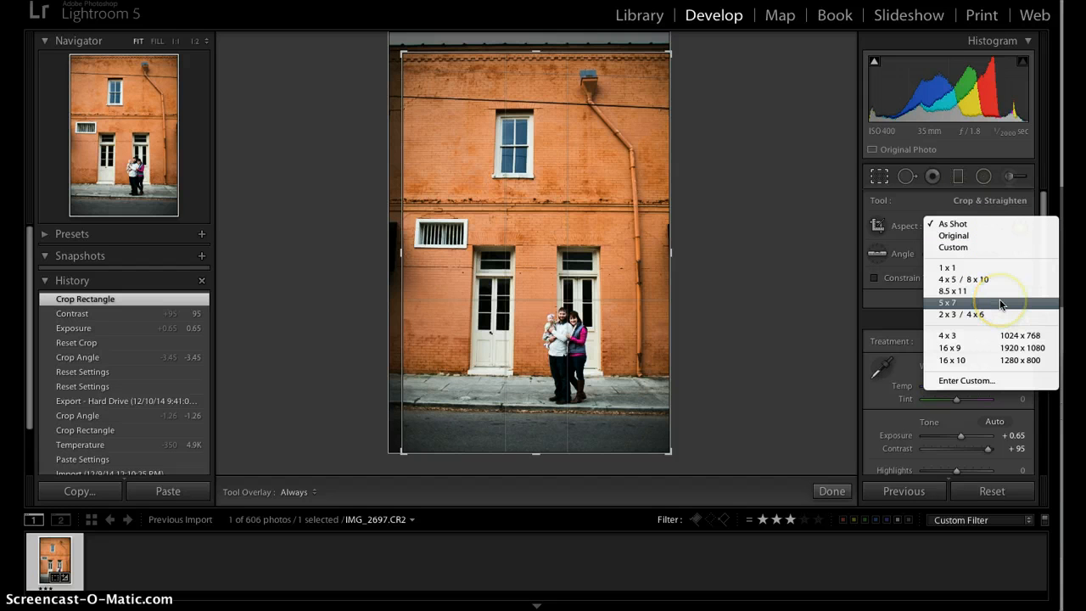
{"action": "left_click", "coordinate": [985, 223]}
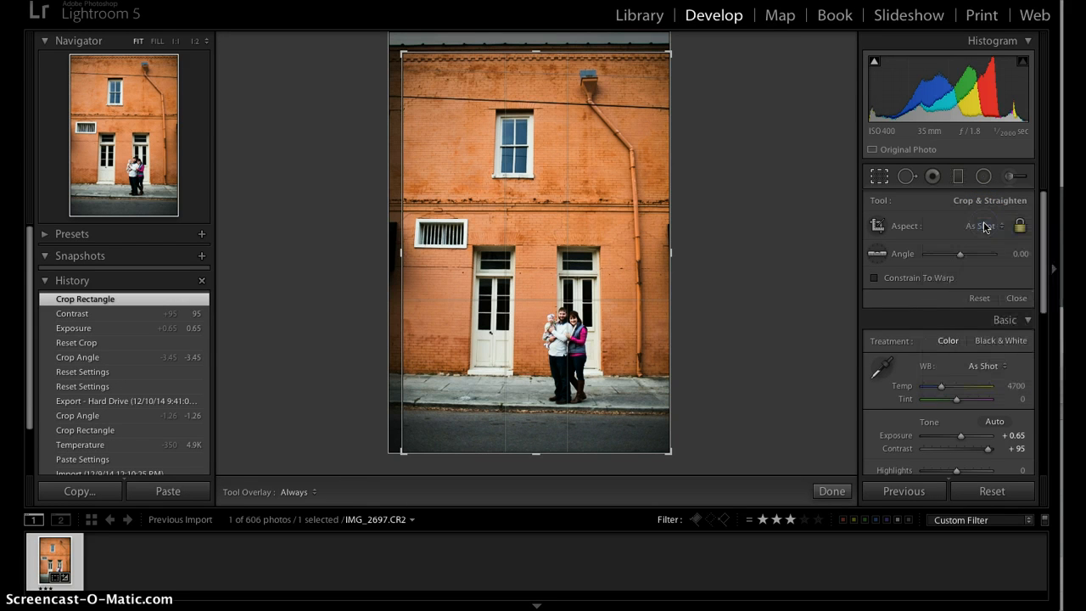
{"action": "left_click", "coordinate": [1021, 227]}
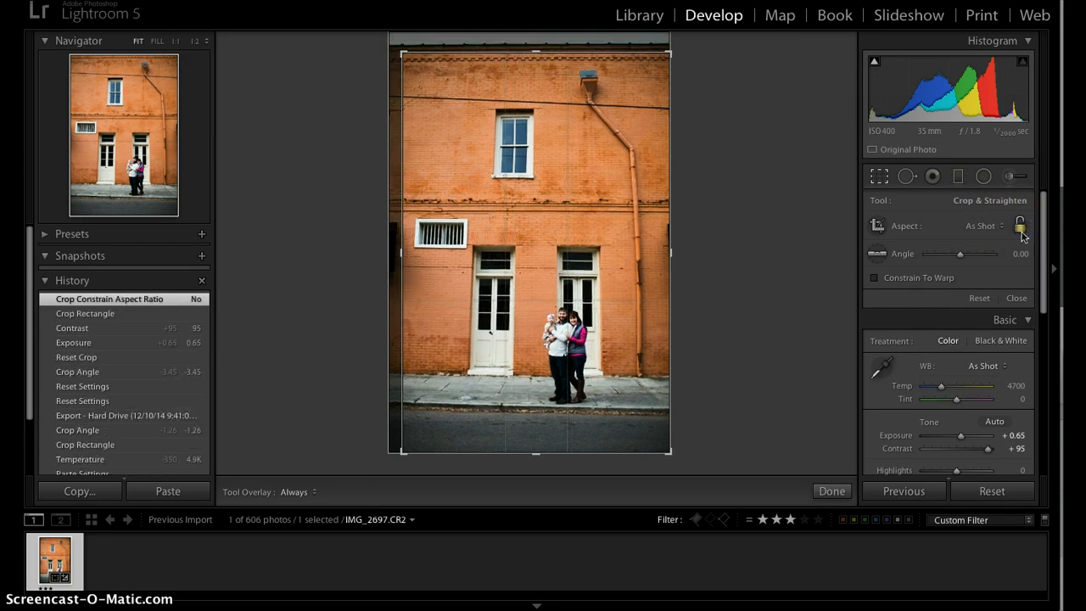
{"action": "left_click_drag", "start_coordinate": [407, 45], "coordinate": [402, 108]}
{"action": "left_click_drag", "start_coordinate": [400, 70], "coordinate": [396, 51]}
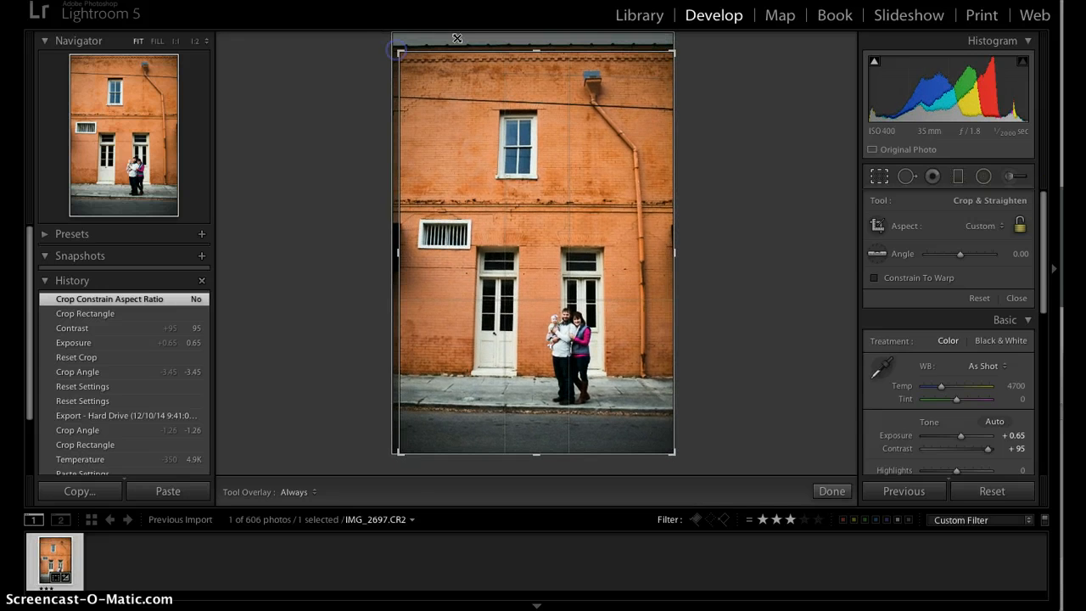
- Lock the crop to As Shot proportions, trim slightly from the top-left, and apply
{"action": "left_click", "coordinate": [1002, 225]}
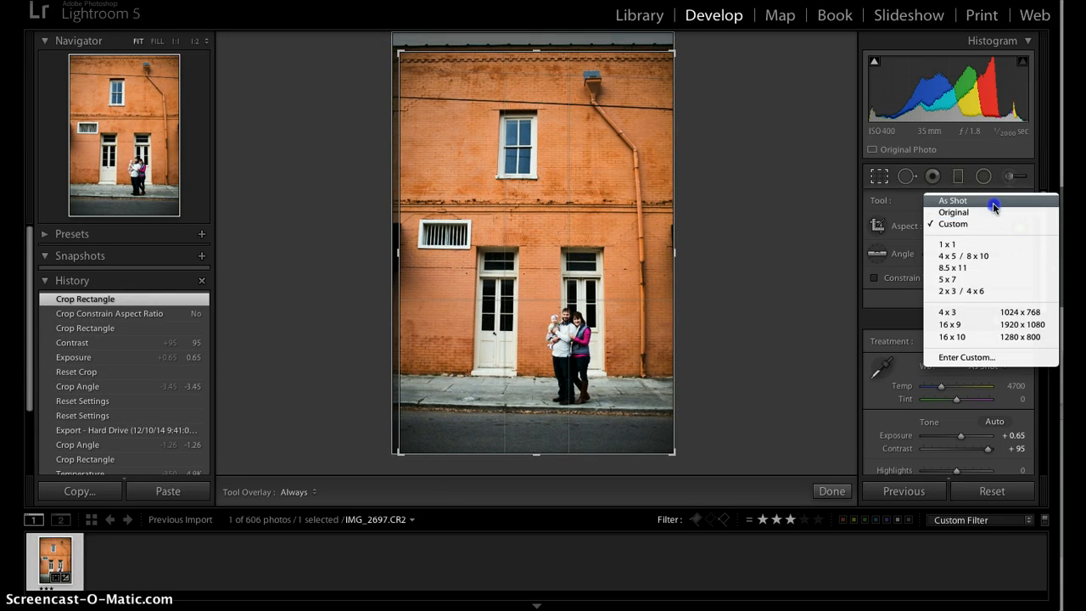
{"action": "left_click", "coordinate": [991, 202]}
{"action": "left_click", "coordinate": [1021, 226]}
{"action": "left_click", "coordinate": [1021, 225]}
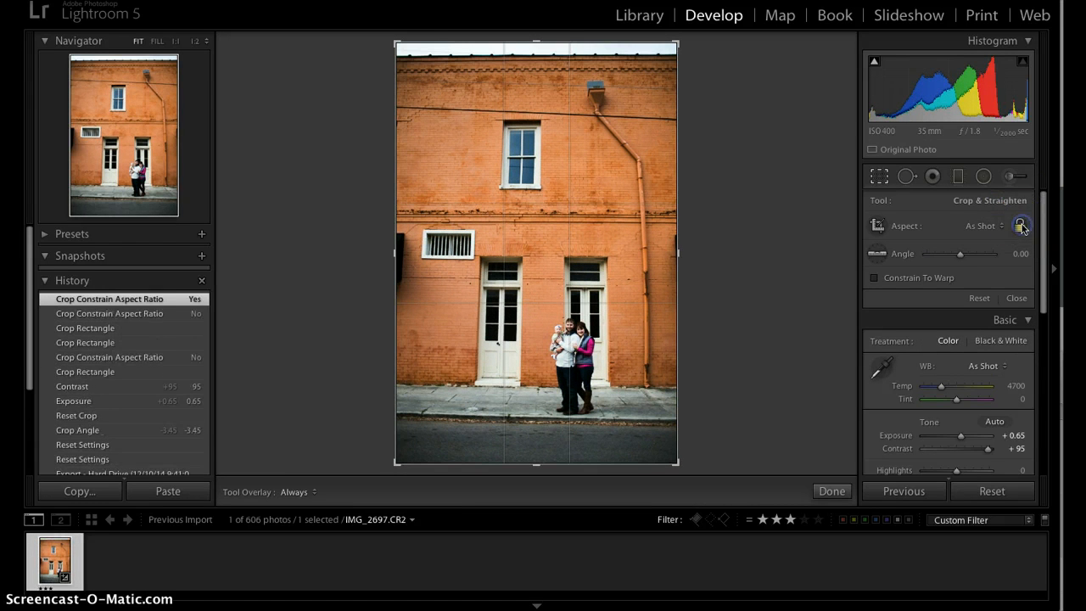
{"action": "left_click_drag", "start_coordinate": [398, 43], "coordinate": [403, 53]}
{"action": "left_click", "coordinate": [1013, 302]}
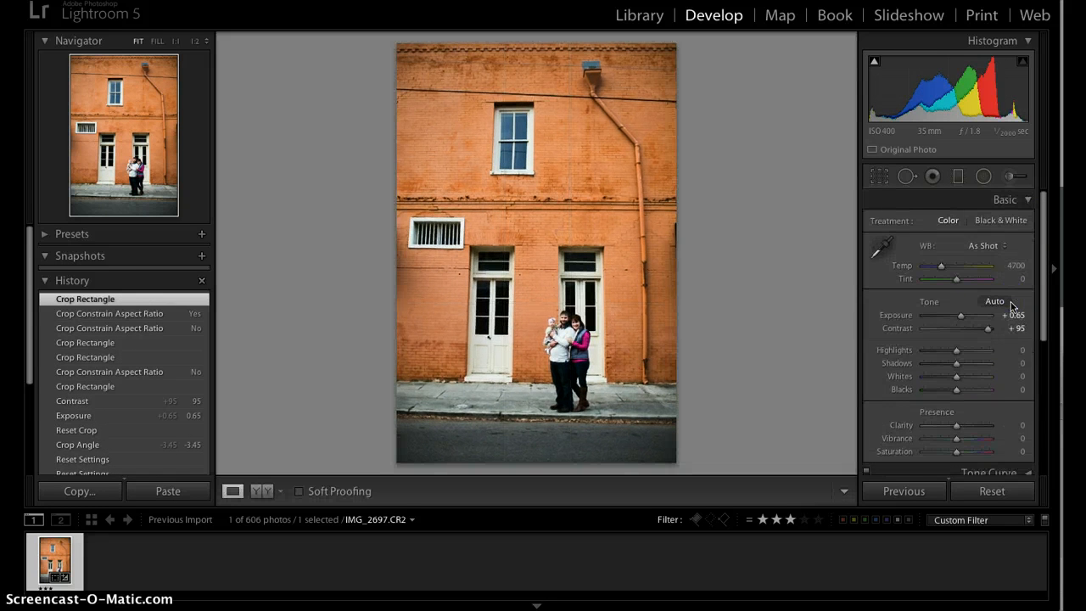
- Rotate the brick-wall portrait within the crop to an angle of -3.02
{"action": "left_click", "coordinate": [881, 180]}
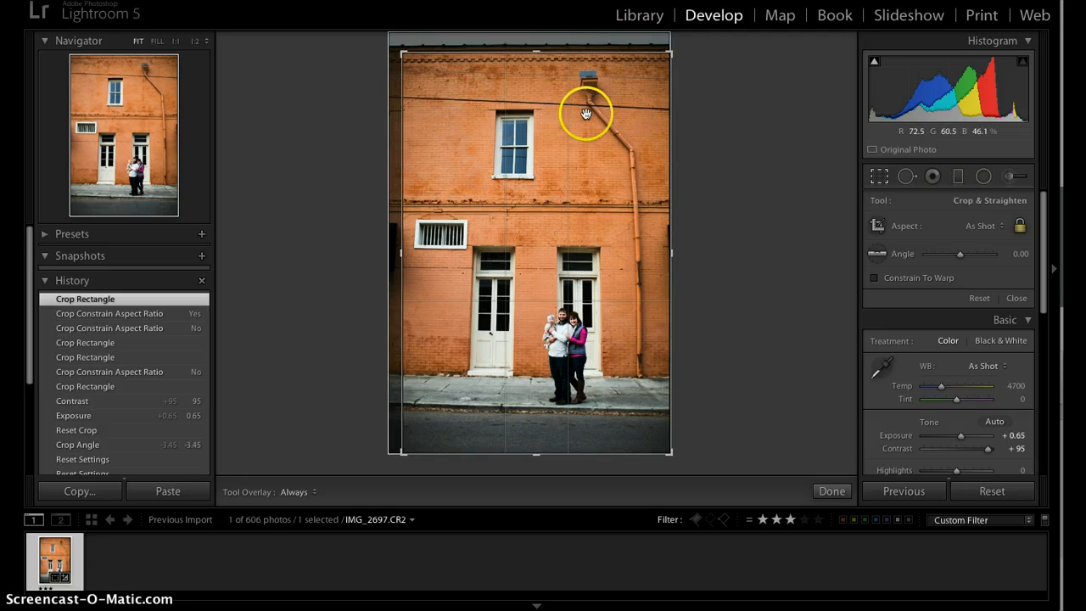
{"action": "left_click", "coordinate": [662, 208]}
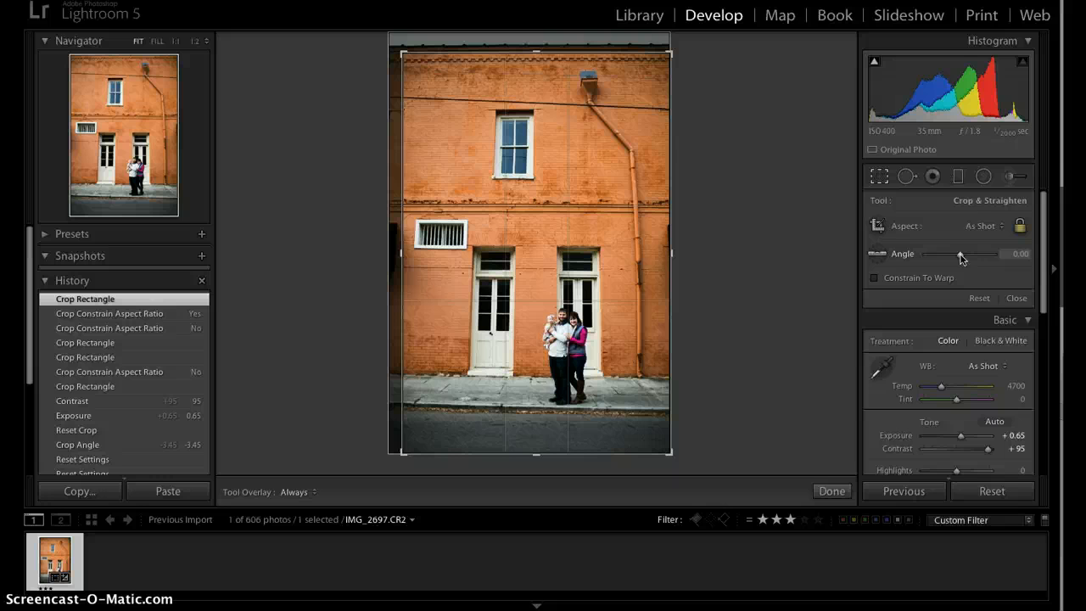
{"action": "left_click_drag", "start_coordinate": [961, 257], "coordinate": [959, 257]}
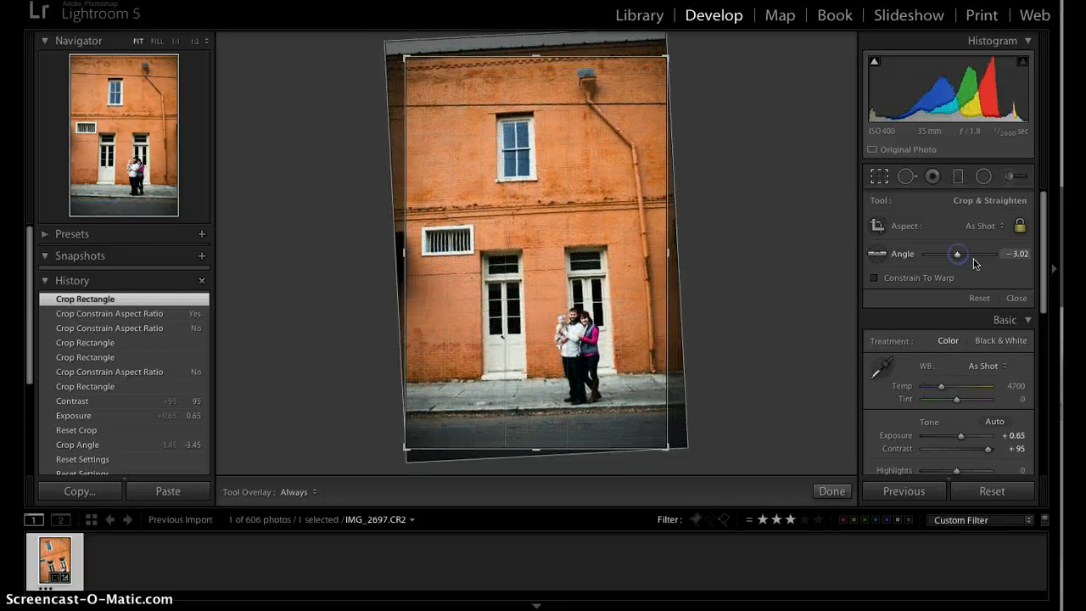
- Reset the crop, retrim slightly from the top-left, set the angle to -1.17, and apply
{"action": "left_click", "coordinate": [989, 299]}
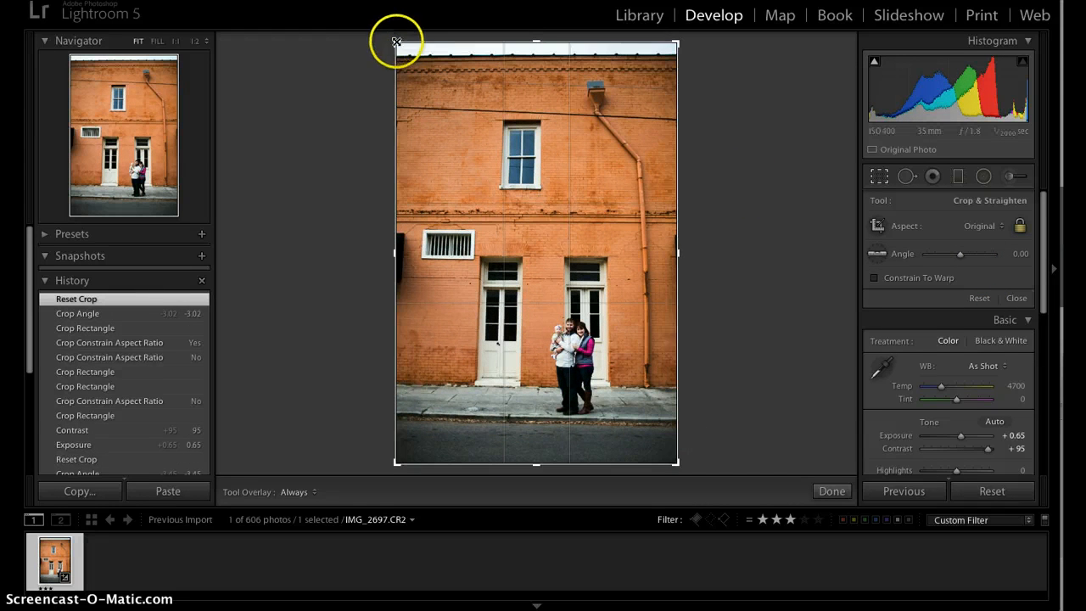
{"action": "left_click_drag", "start_coordinate": [395, 38], "coordinate": [397, 55]}
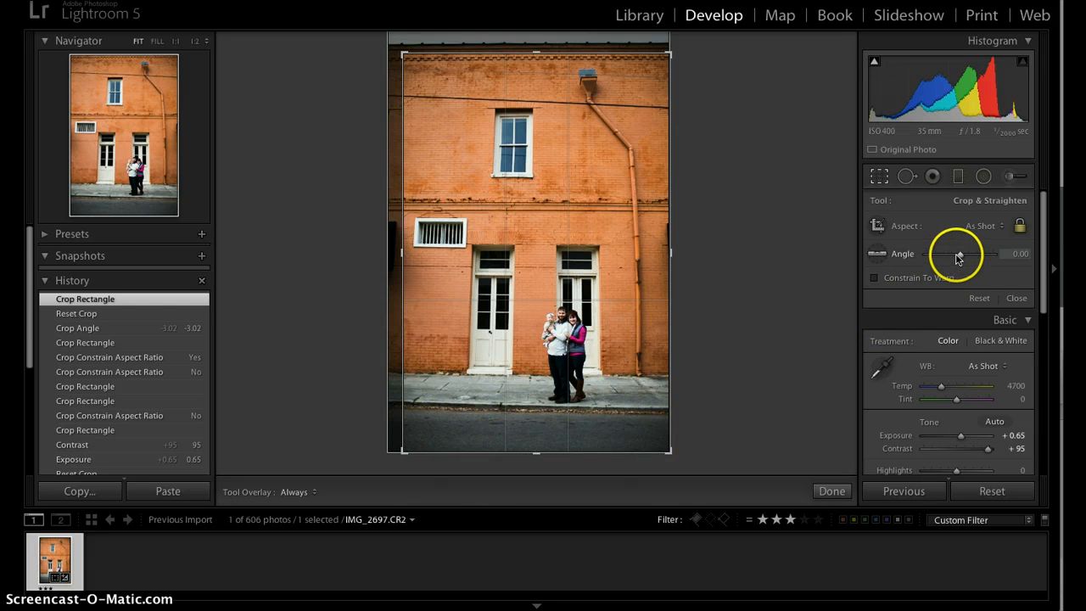
{"action": "left_click_drag", "start_coordinate": [960, 259], "coordinate": [958, 259]}
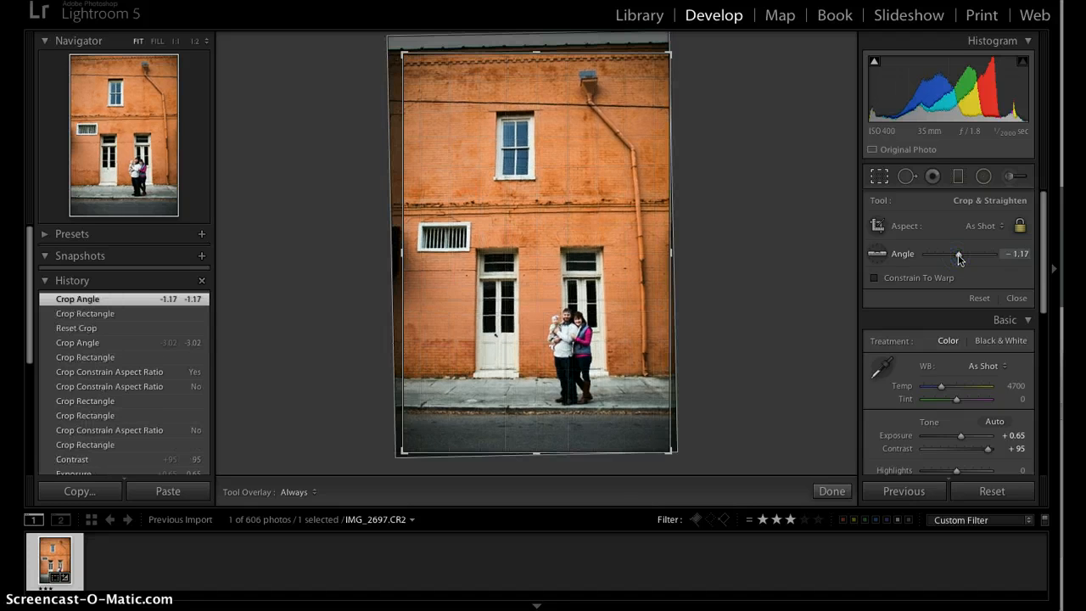
{"action": "left_click", "coordinate": [1016, 298]}
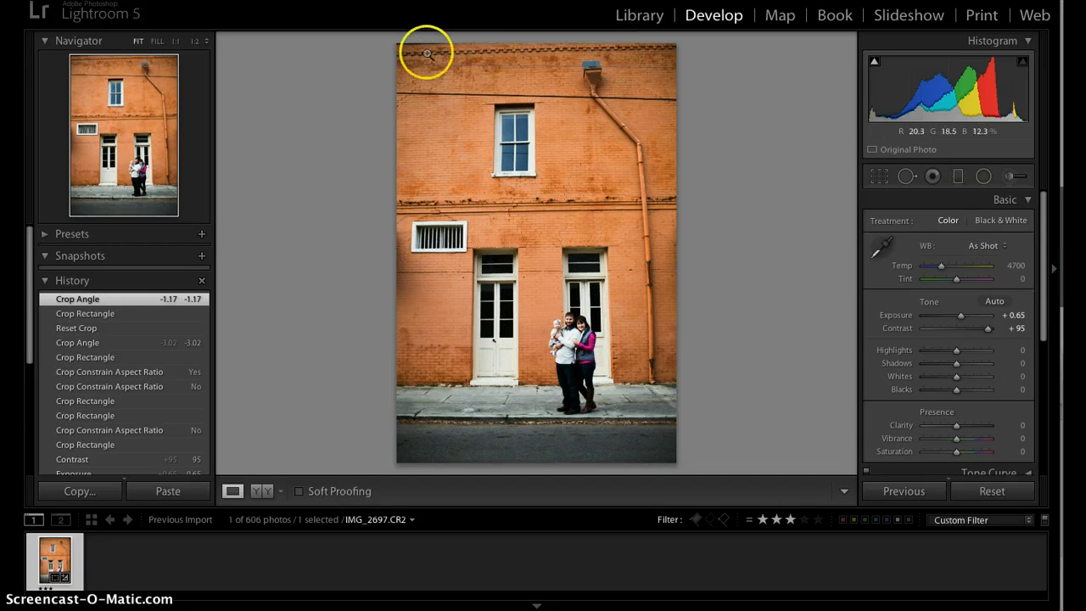
- Tighten the crop slightly from the top-right corner and apply it
{"action": "left_click", "coordinate": [878, 176]}
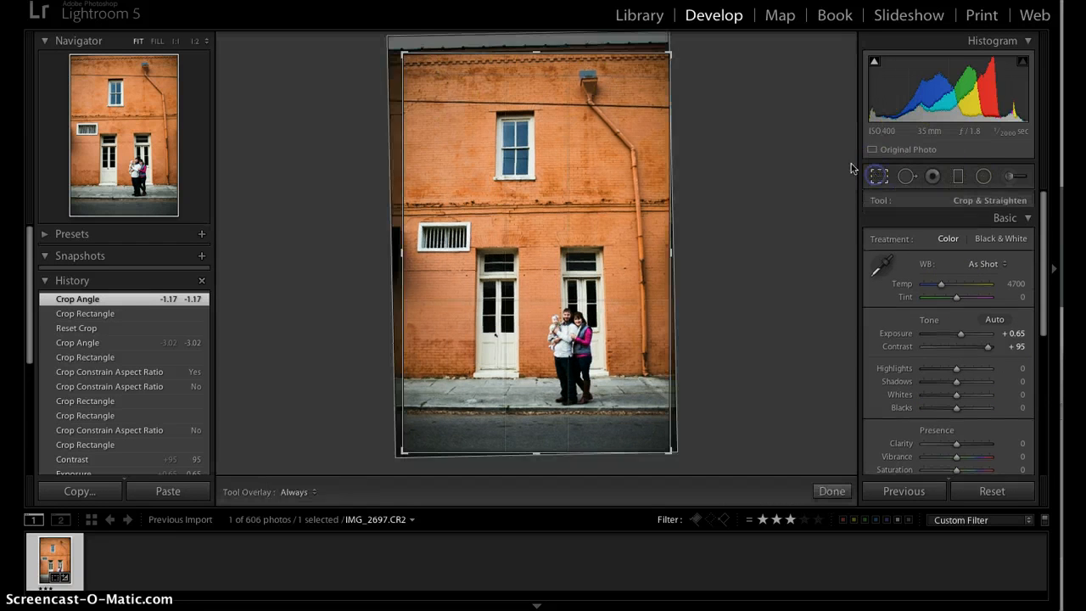
{"action": "left_click_drag", "start_coordinate": [669, 53], "coordinate": [665, 63]}
{"action": "left_click", "coordinate": [1016, 298]}
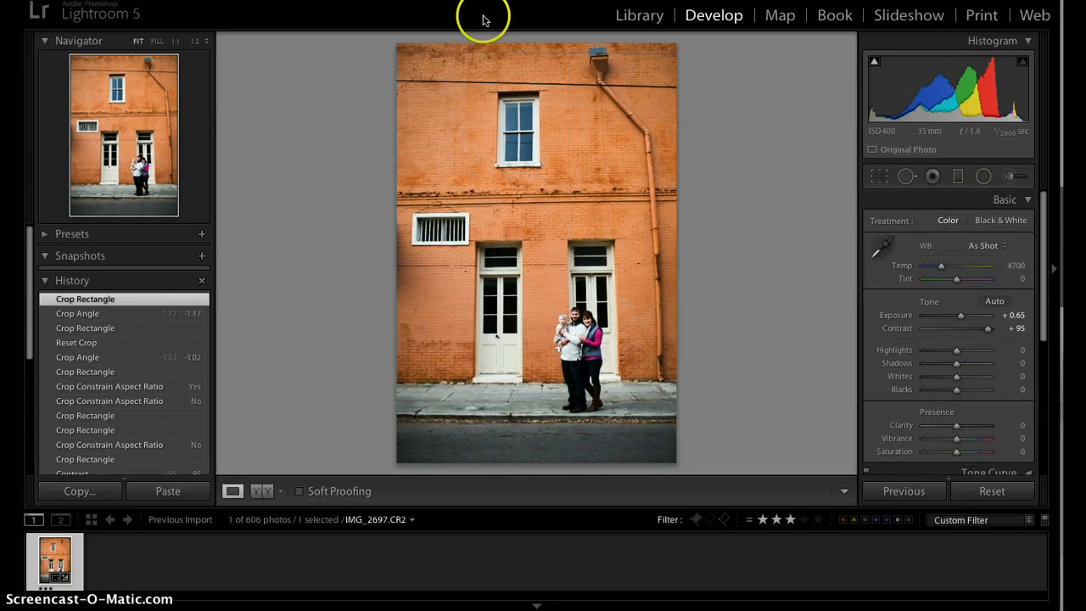
- Ease the straightening angle to -0.67 and apply the crop
{"action": "left_click", "coordinate": [878, 176]}
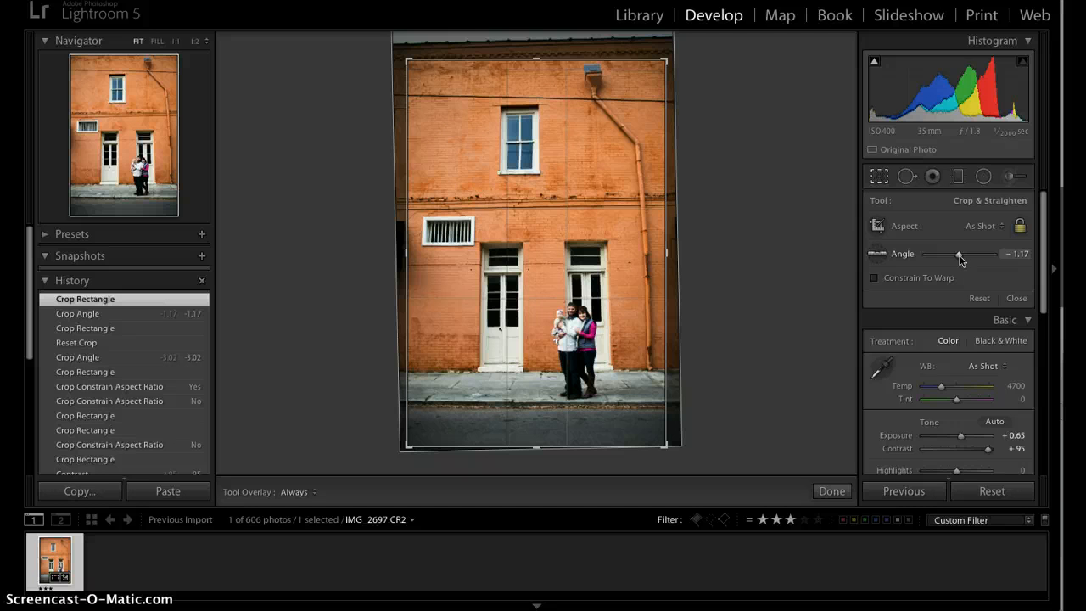
{"action": "left_click_drag", "start_coordinate": [962, 259], "coordinate": [961, 260]}
{"action": "left_click_drag", "start_coordinate": [960, 256], "coordinate": [961, 255]}
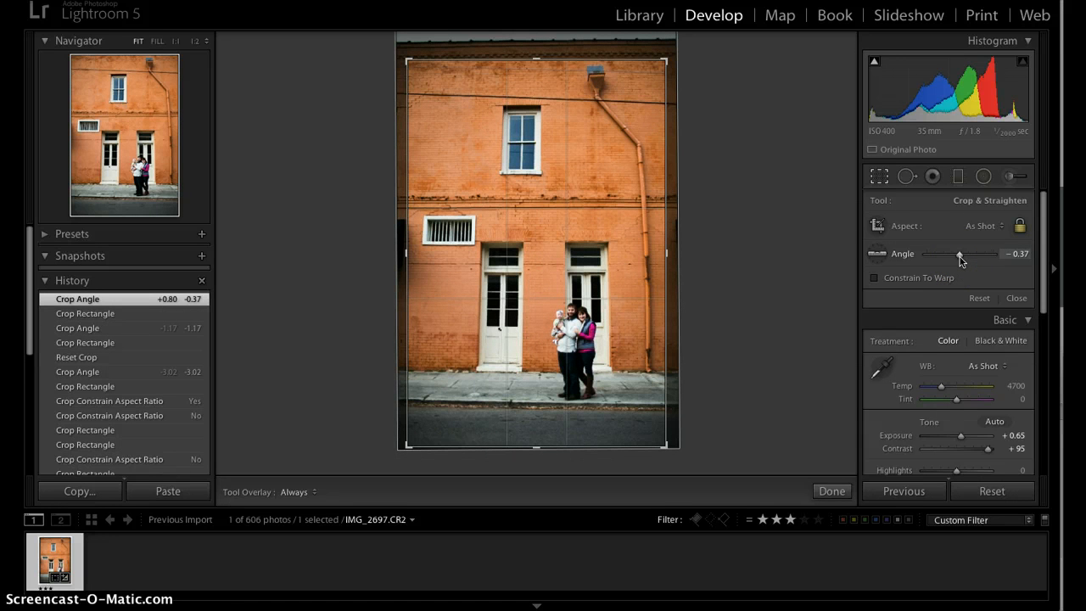
{"action": "left_click_drag", "start_coordinate": [961, 255], "coordinate": [969, 259]}
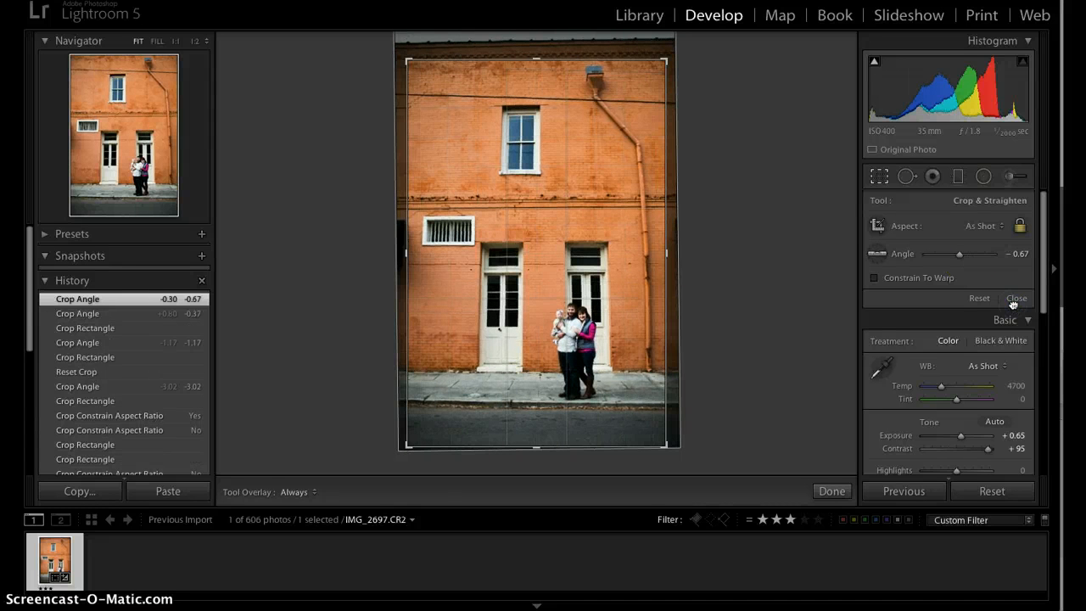
{"action": "left_click", "coordinate": [1016, 299]}
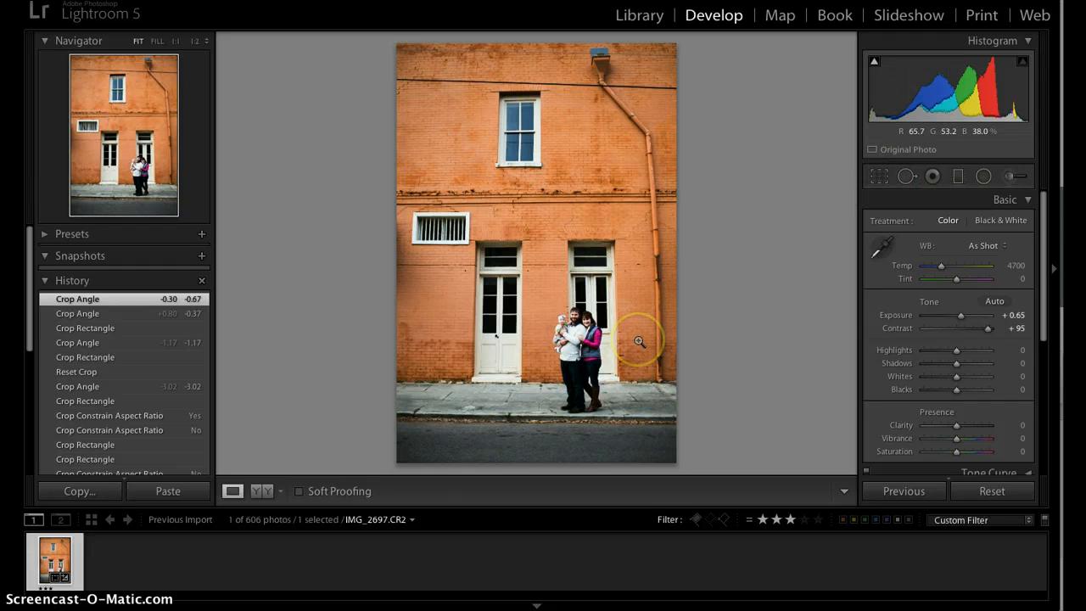
- Reset the crop, trim slightly from the top-left, set the angle to 0.42, and apply
{"action": "left_click", "coordinate": [880, 178]}
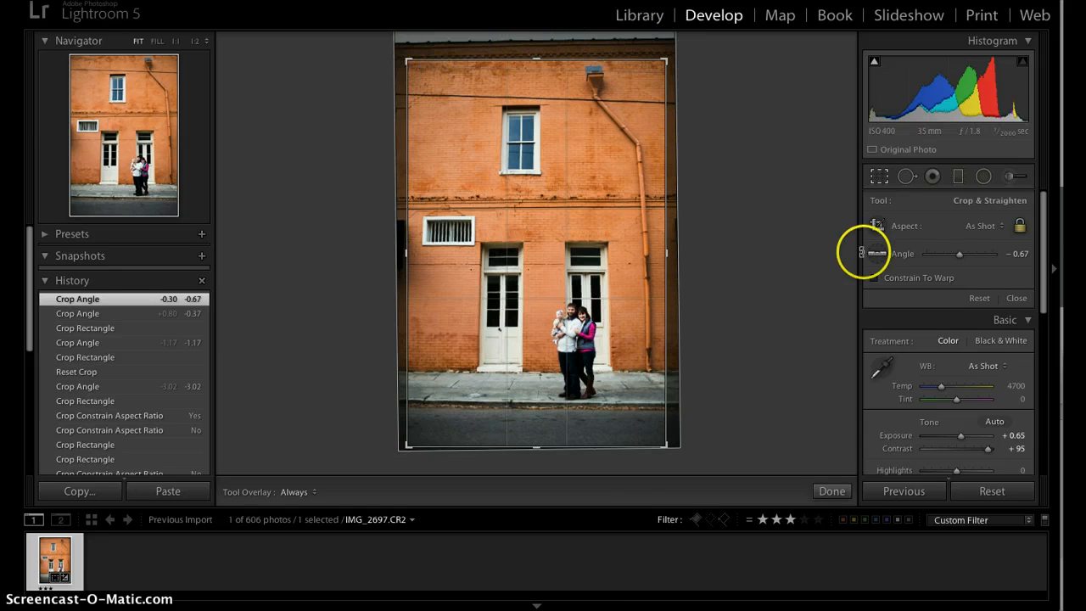
{"action": "left_click", "coordinate": [981, 298]}
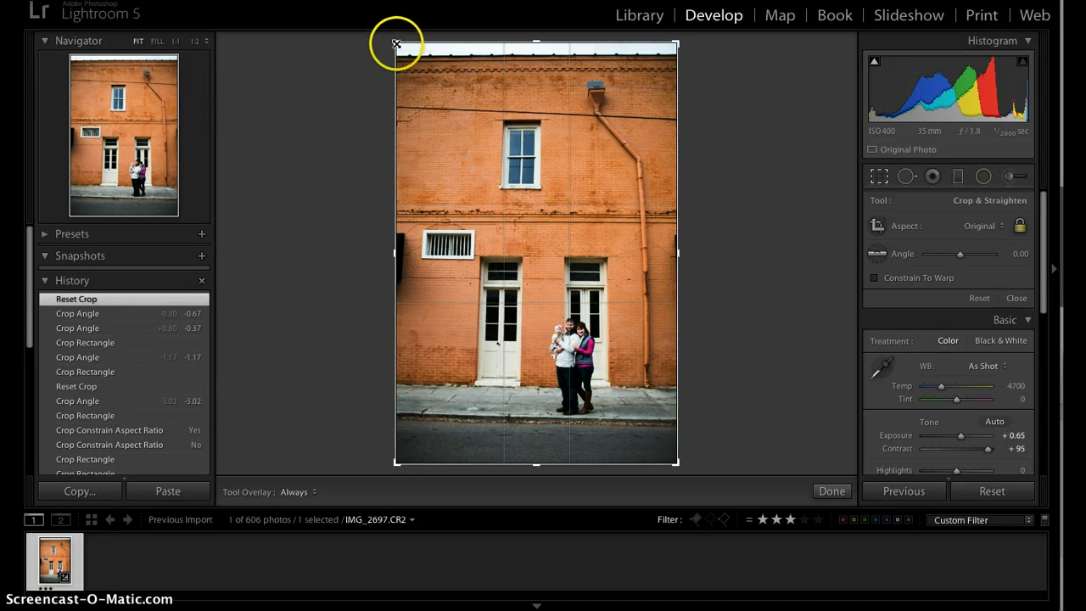
{"action": "left_click_drag", "start_coordinate": [396, 45], "coordinate": [406, 57]}
{"action": "left_click_drag", "start_coordinate": [961, 256], "coordinate": [965, 257]}
{"action": "left_click", "coordinate": [1017, 298]}
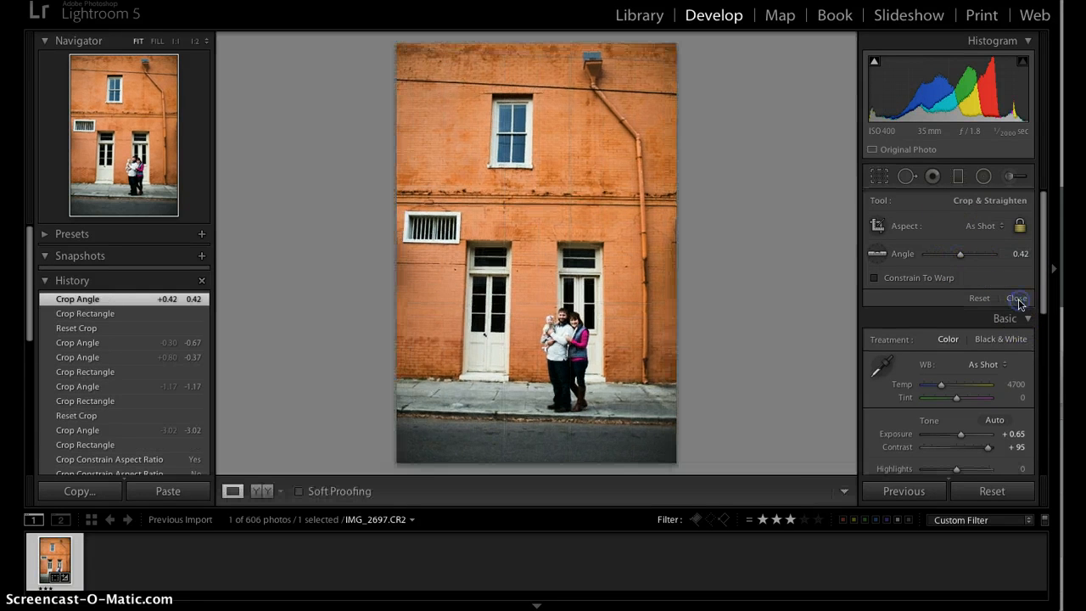